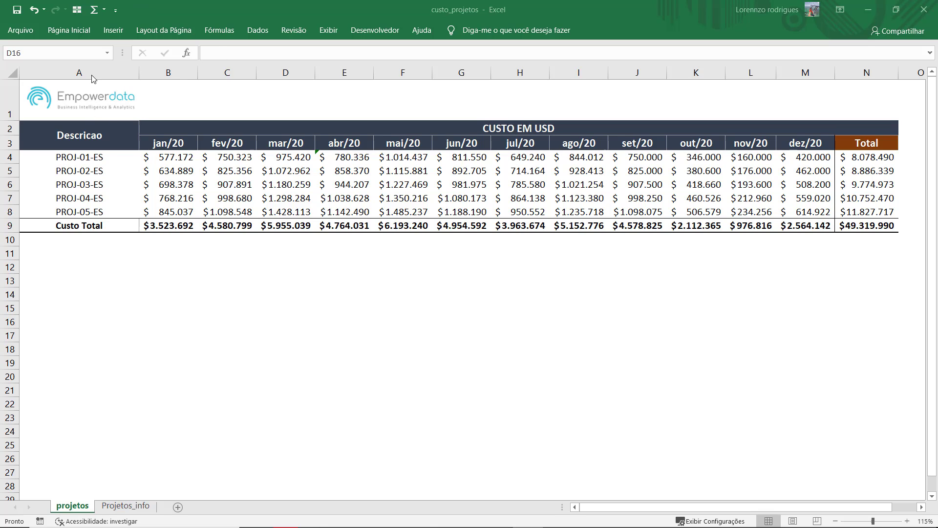
# Step: Review the project names in the projetos sheet and the team and budget data in the Projetos_info sheet
pyautogui.moveTo(93, 156); pyautogui.dragTo(93, 212)
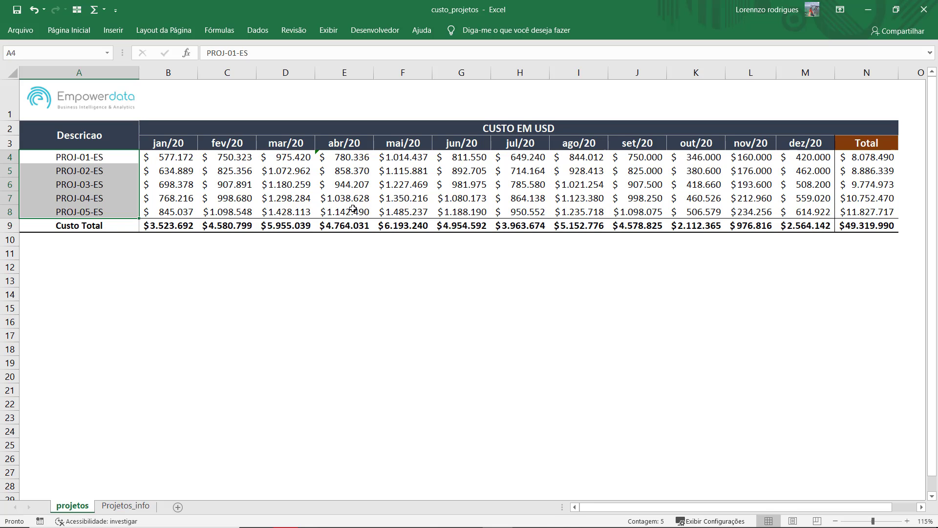
pyautogui.click(324, 295)
pyautogui.click(117, 506)
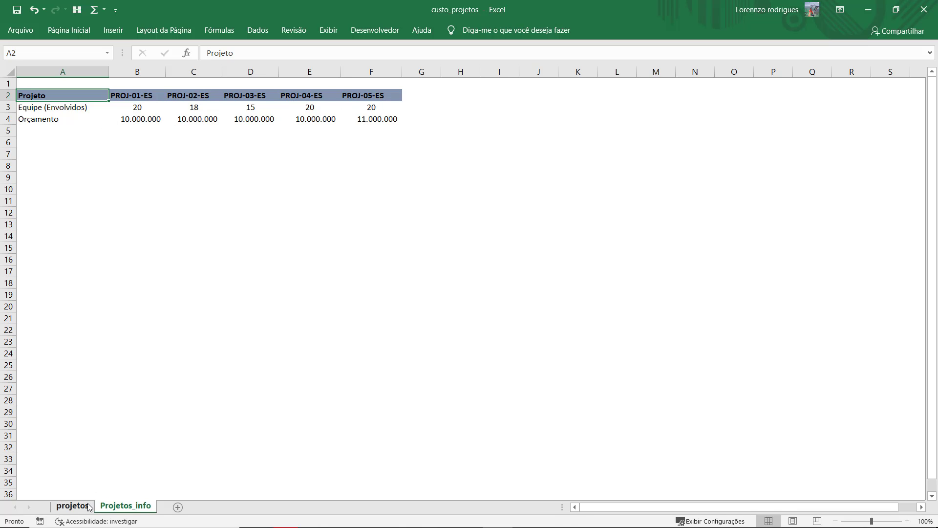
pyautogui.click(72, 506)
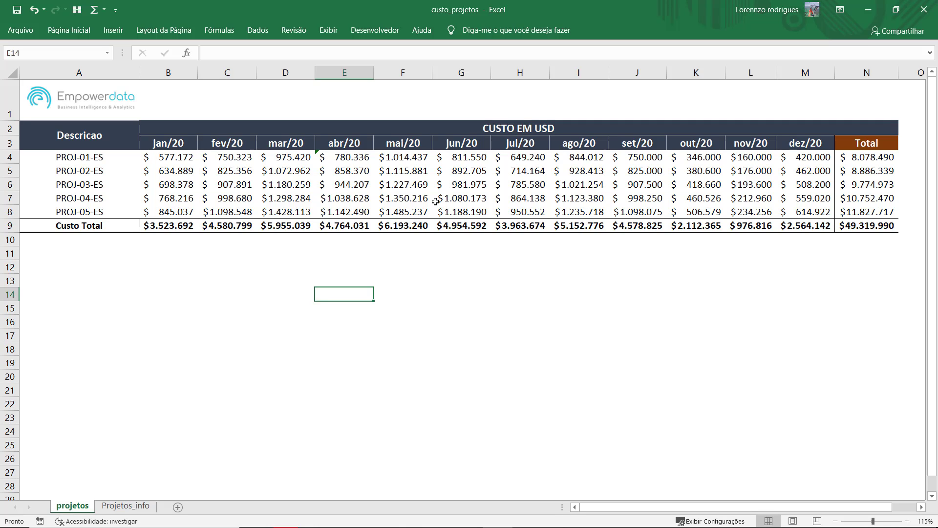
# Step: Switch to Power BI Desktop and load the projetos and Projetos_info sheets of the custo_projetos workbook for transformation in Power Query
pyautogui.moveTo(303, 520)
pyautogui.click(369, 519)
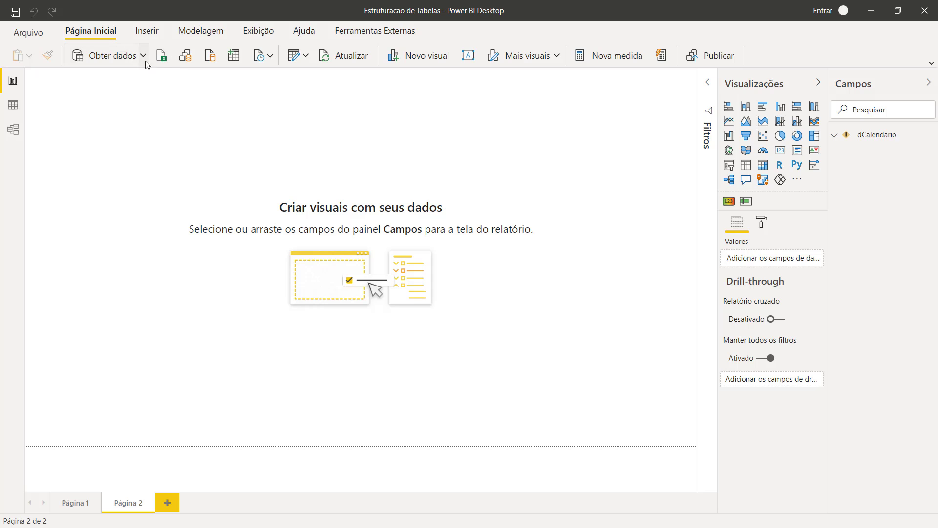
pyautogui.click(161, 58)
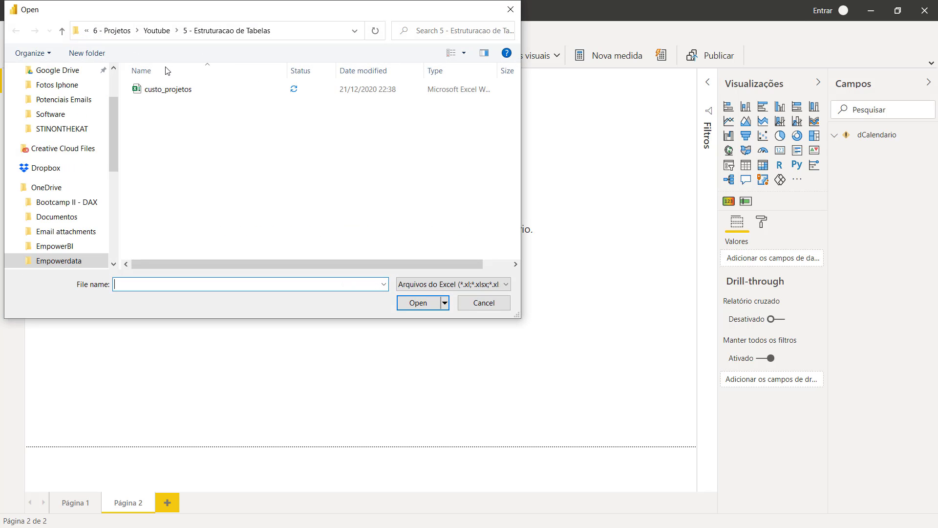
pyautogui.click(192, 91)
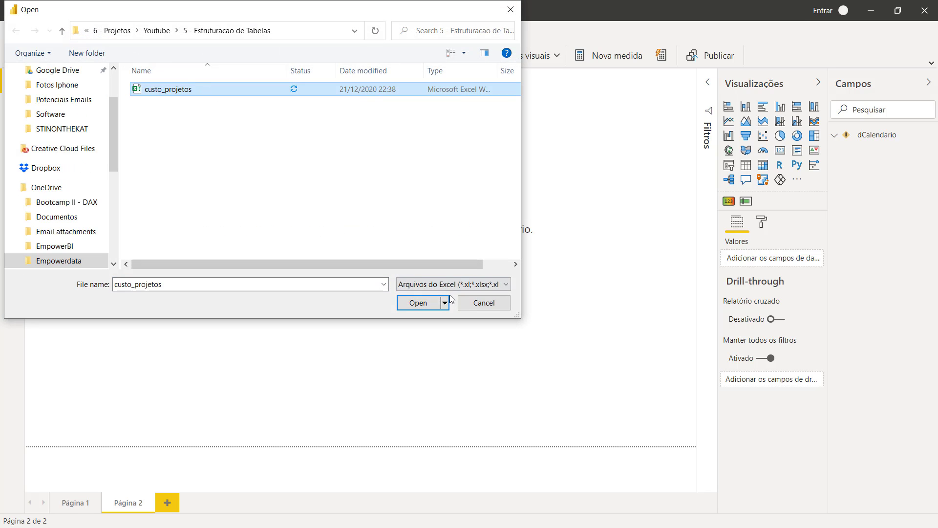
pyautogui.click(418, 307)
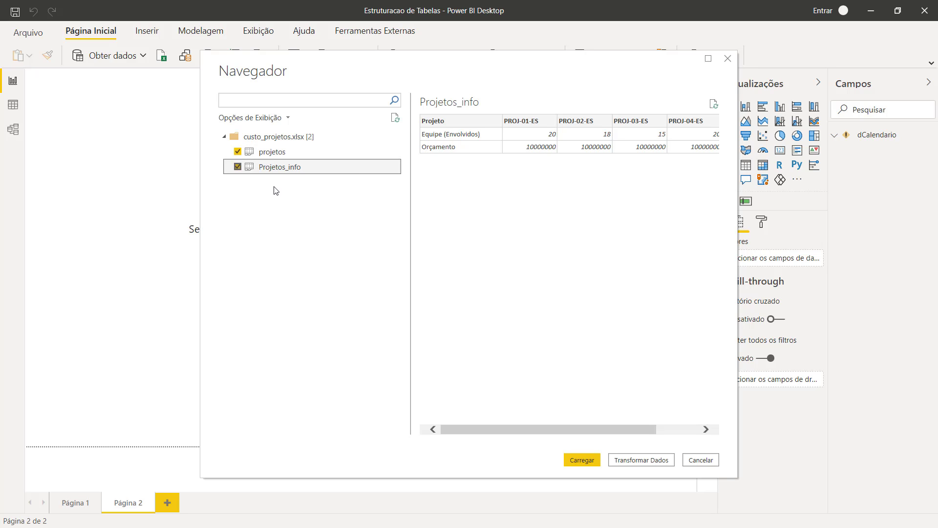
pyautogui.click(651, 460)
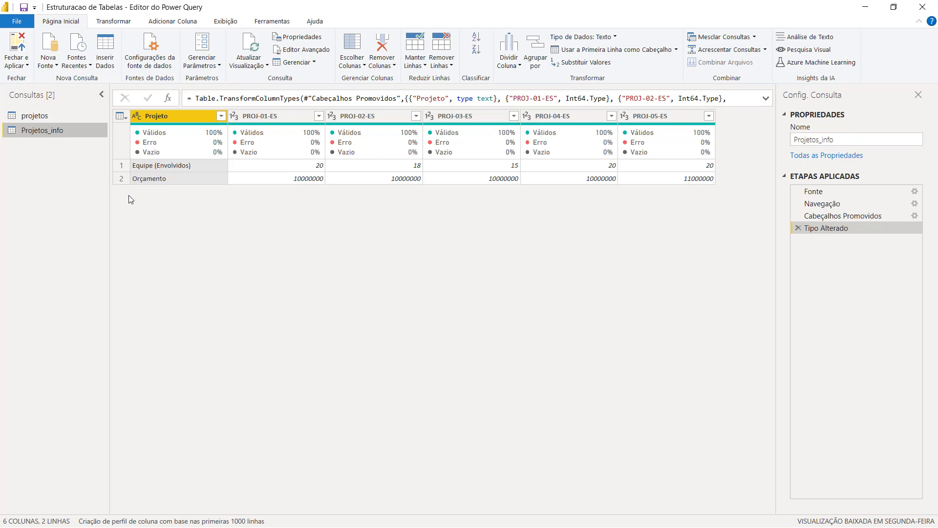
# Step: Remove the top 2 rows from the projetos query
pyautogui.click(51, 117)
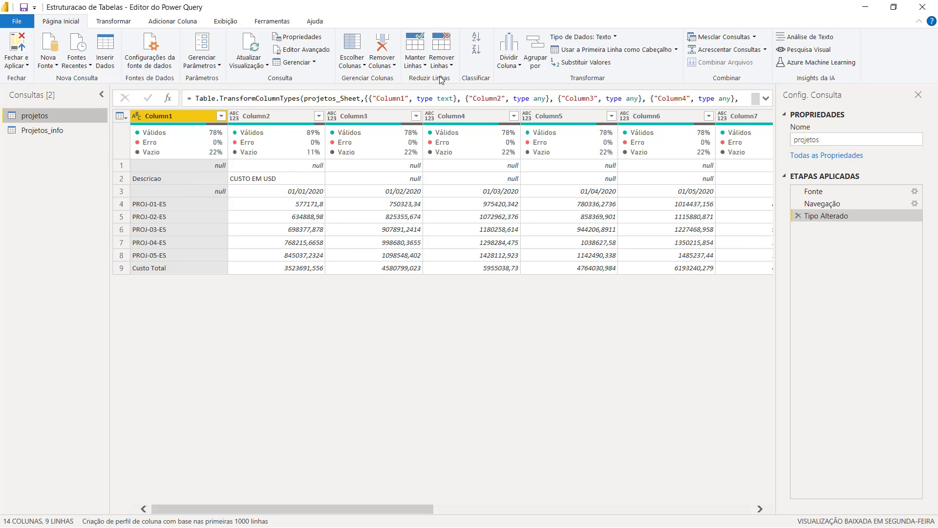
pyautogui.click(442, 61)
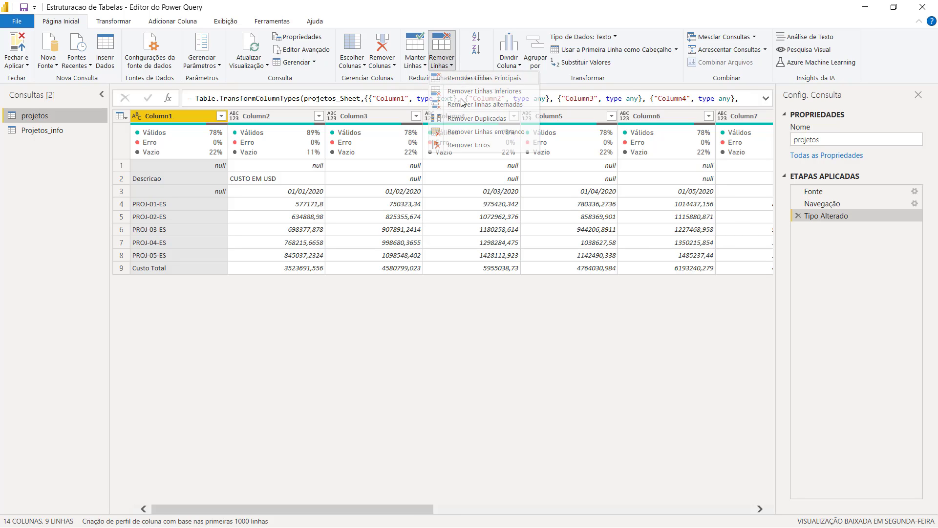
pyautogui.click(481, 77)
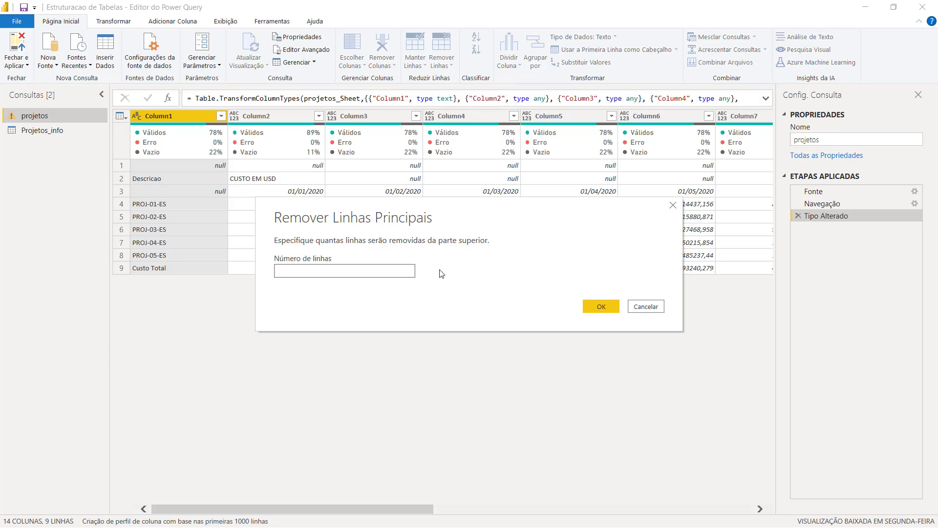
pyautogui.write('2')
pyautogui.click(608, 307)
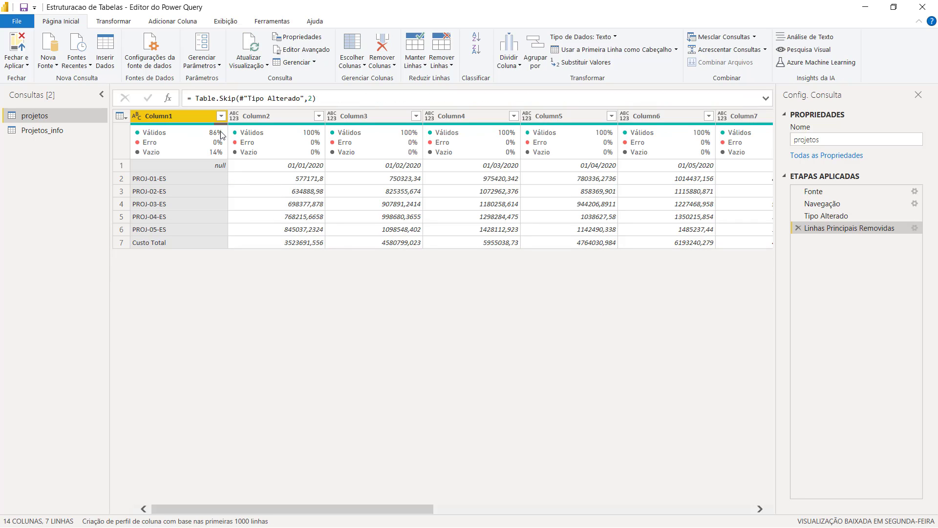
# Step: Promote the first row of the projetos query to headers and rename Column1 as Projetos
pyautogui.click(112, 24)
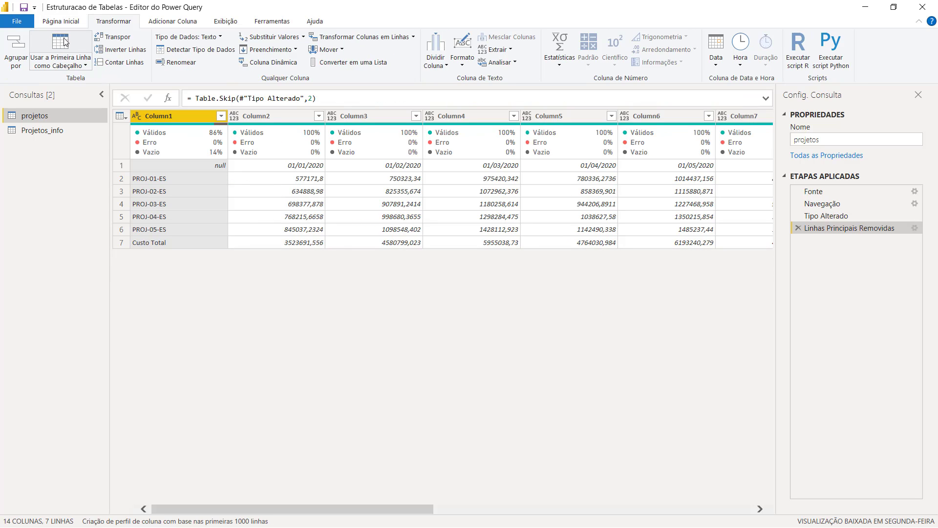
pyautogui.click(60, 49)
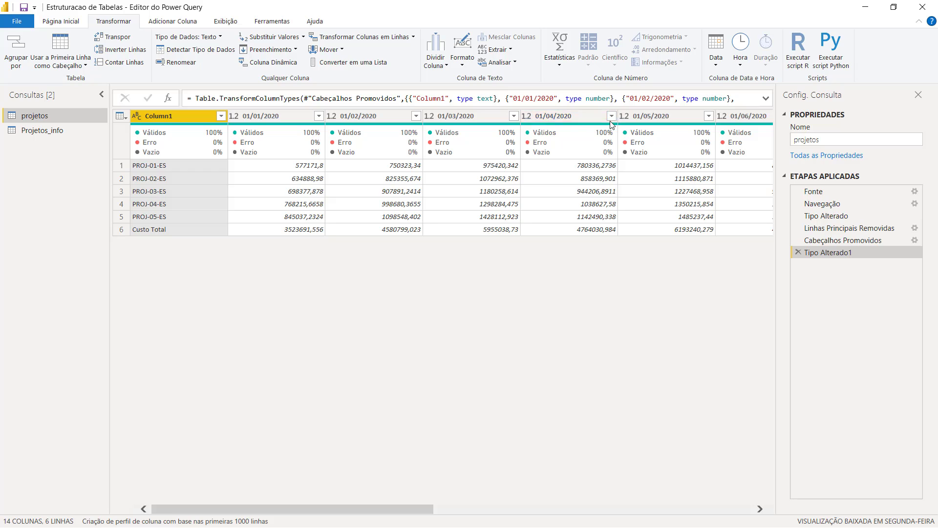
pyautogui.doubleClick(172, 117)
pyautogui.write('Projetos')
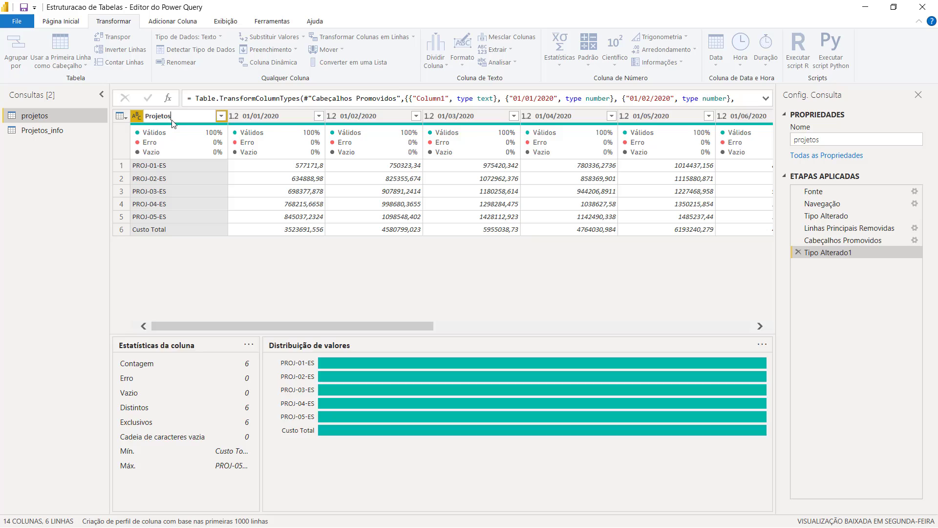
pyautogui.press('Return')
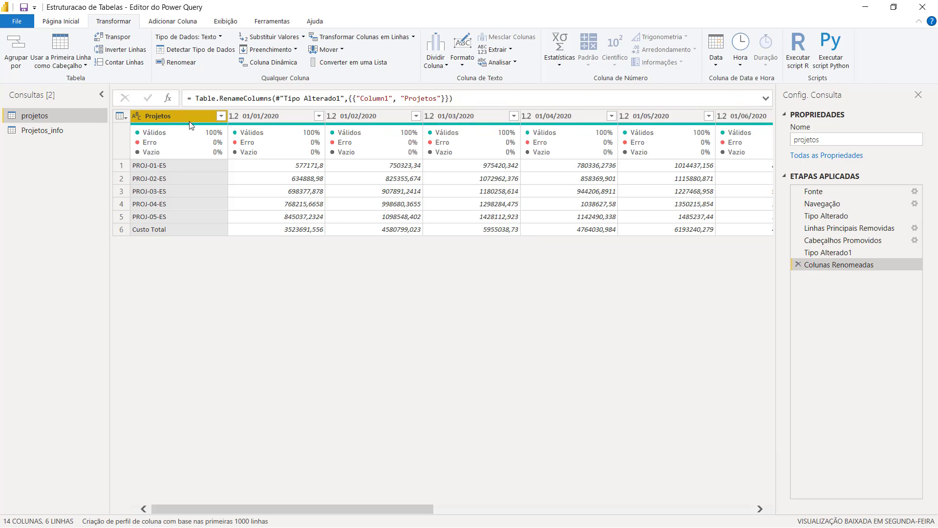
# Step: Remove the Total column from the projetos query
pyautogui.moveTo(361, 471); pyautogui.dragTo(686, 468)
pyautogui.click(705, 120)
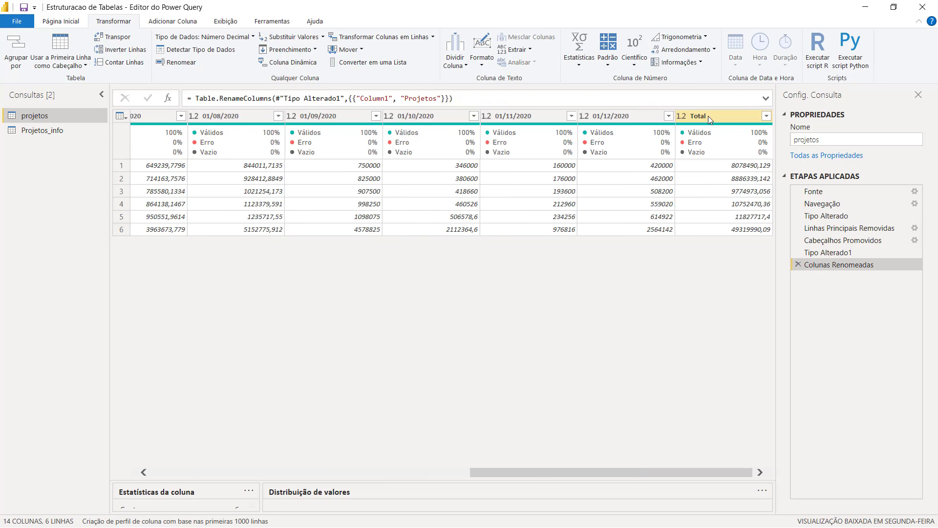
pyautogui.rightClick(708, 116)
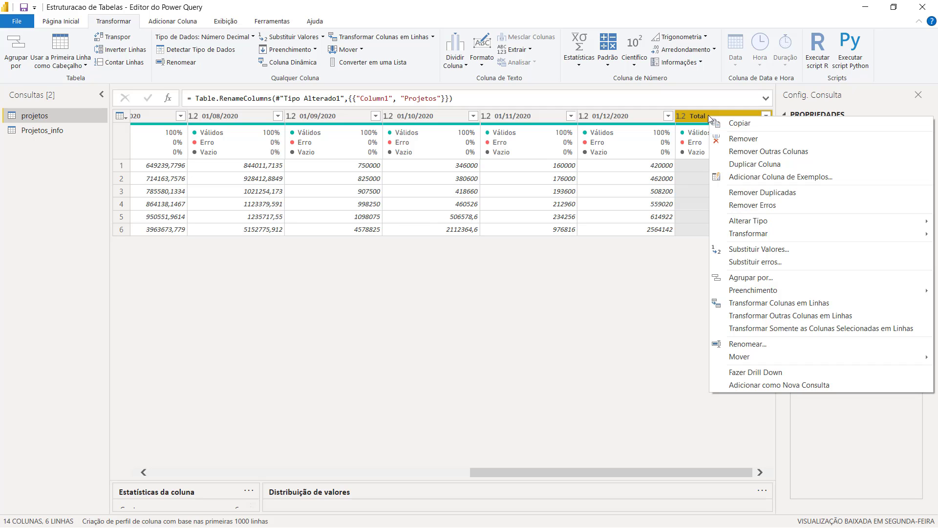
pyautogui.click(729, 140)
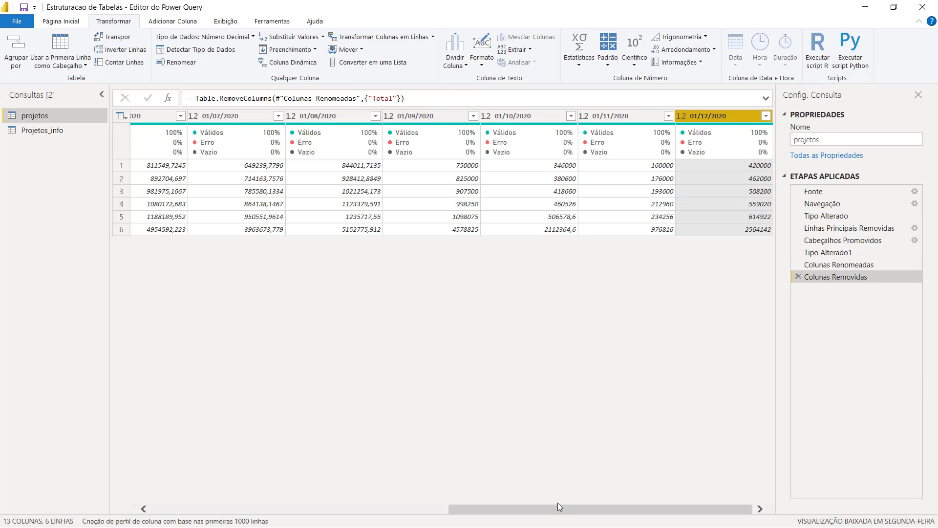
# Step: Filter the Projetos column to exclude the Custo Total row
pyautogui.moveTo(547, 514); pyautogui.dragTo(226, 485)
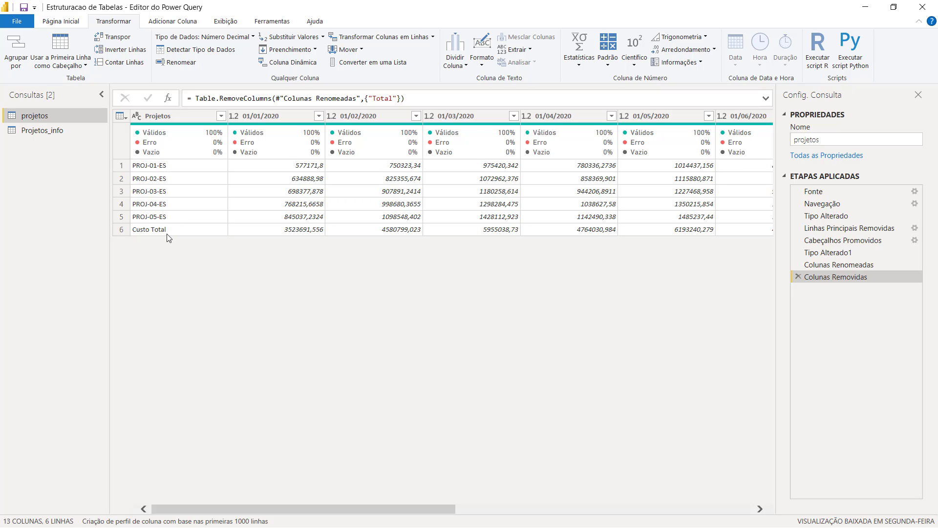
pyautogui.click(221, 116)
pyautogui.click(49, 255)
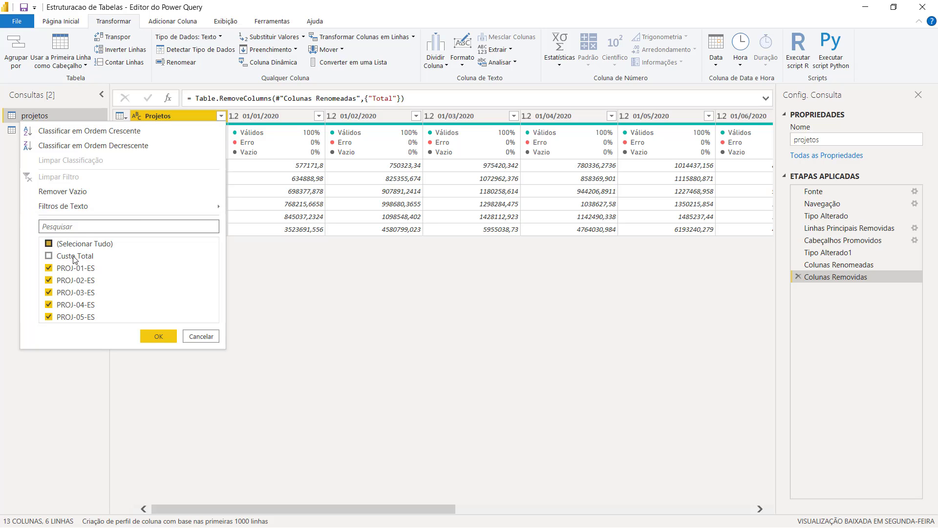
pyautogui.click(154, 336)
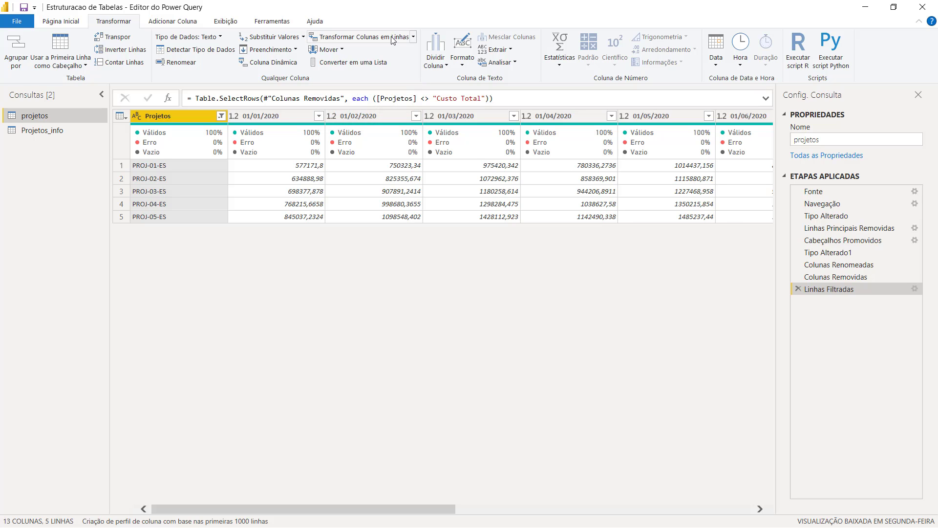
# Step: Unpivot the month columns from 01/01/2020 through 01/12/2020 into rows
pyautogui.click(284, 114)
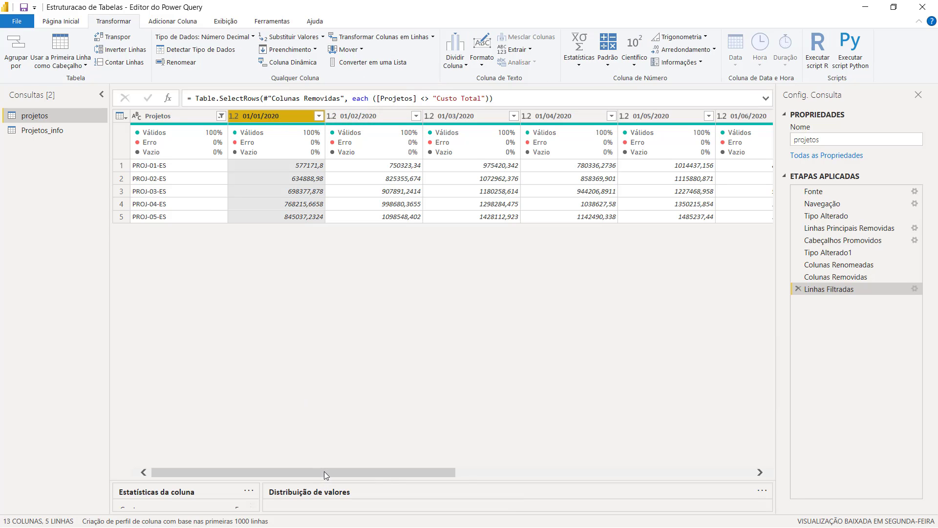
pyautogui.moveTo(324, 471); pyautogui.dragTo(652, 470)
pyautogui.click(710, 122)
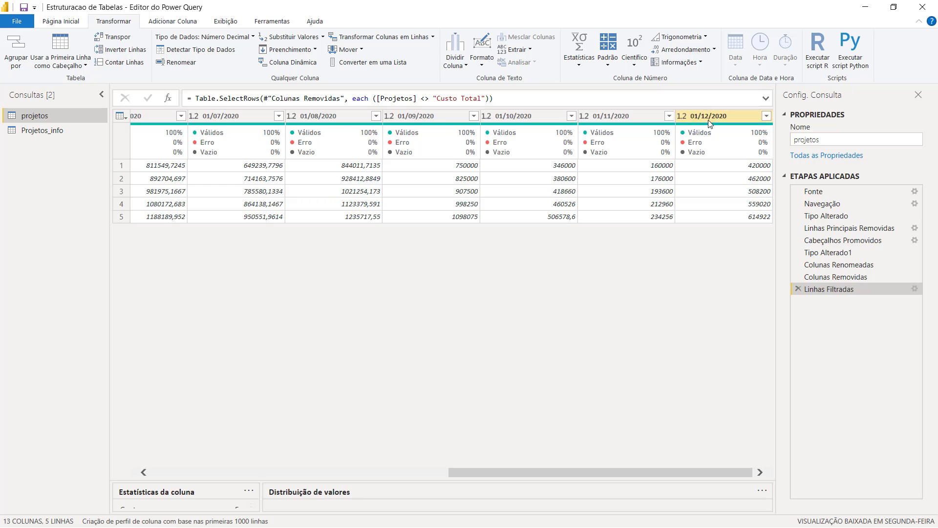
pyautogui.moveTo(546, 508); pyautogui.dragTo(245, 497)
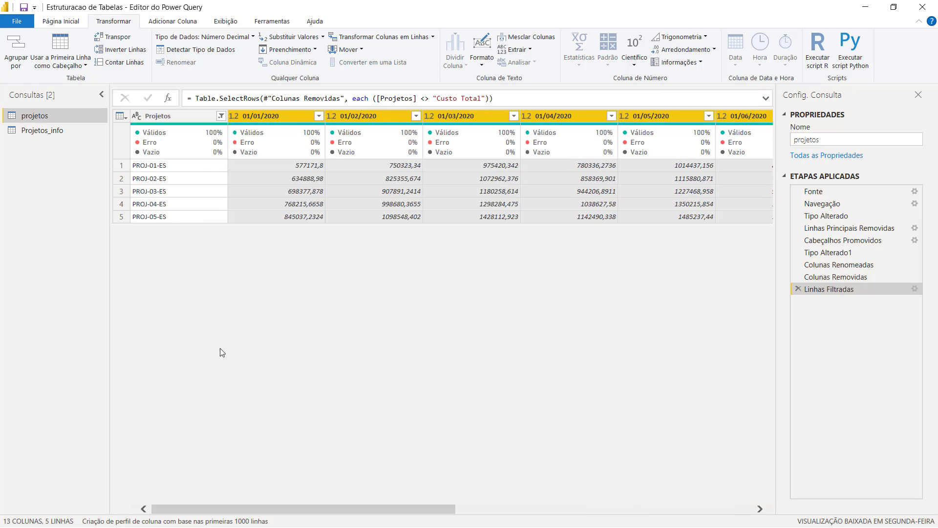
pyautogui.click(433, 37)
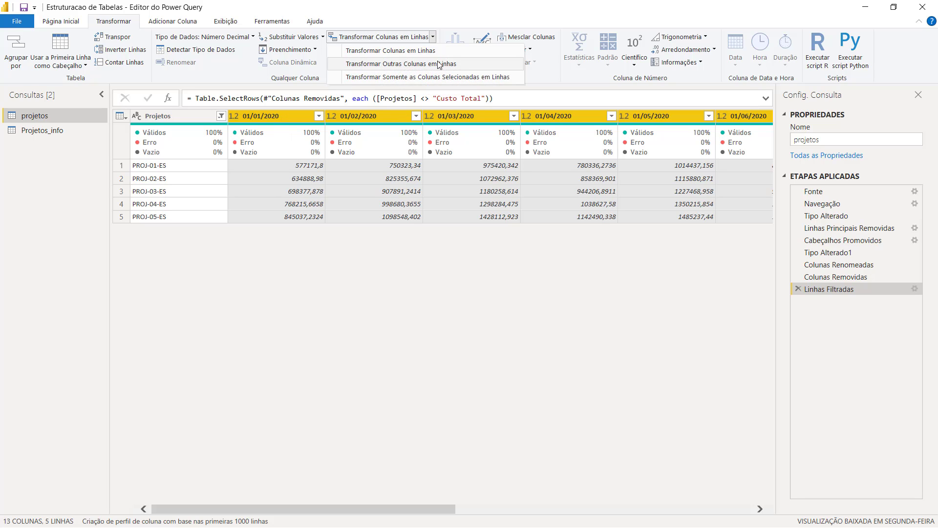
pyautogui.click(419, 51)
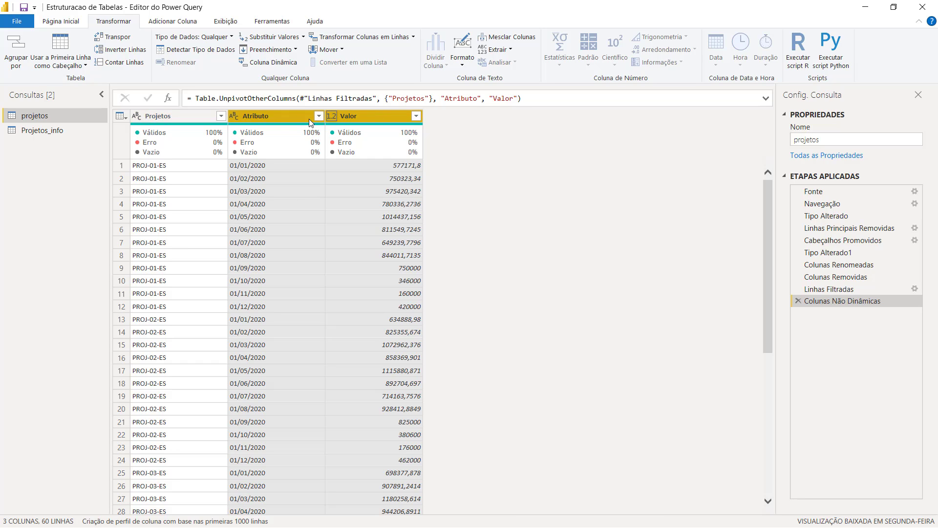
# Step: Change the Atributo column's type to date and rename the column as Data
pyautogui.click(237, 119)
pyautogui.click(255, 196)
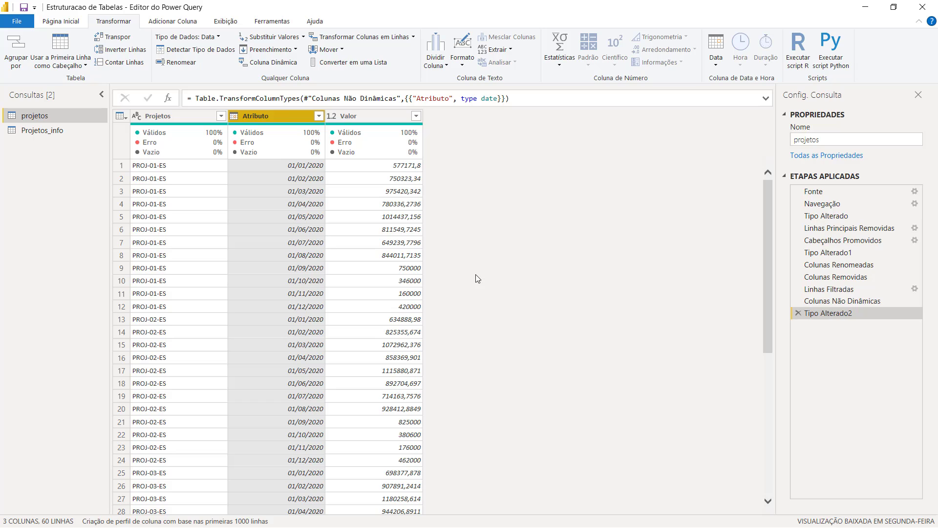
pyautogui.doubleClick(248, 119)
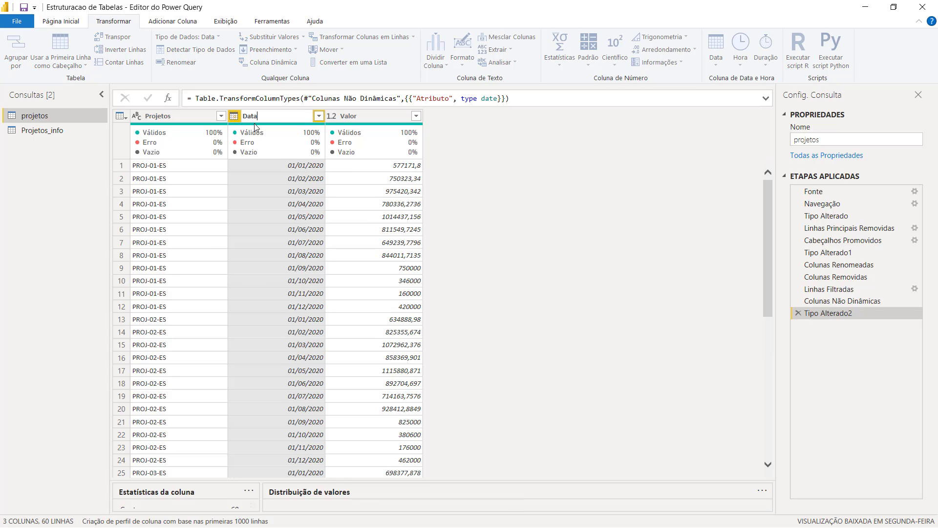
pyautogui.write('Data')
pyautogui.press('Return')
pyautogui.click(179, 188)
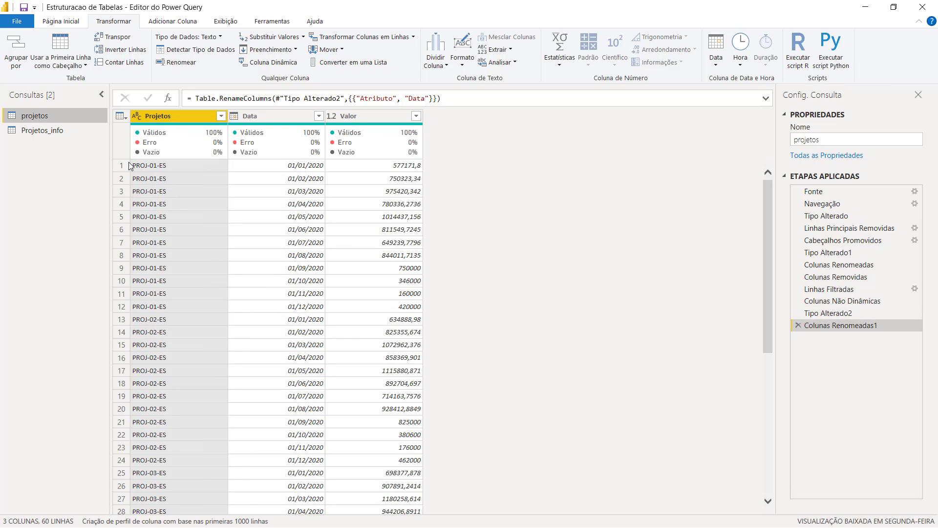
# Step: Delete the Tipo Alterado and Cabeçalhos Promovidos steps from the Projetos_info query
pyautogui.click(78, 131)
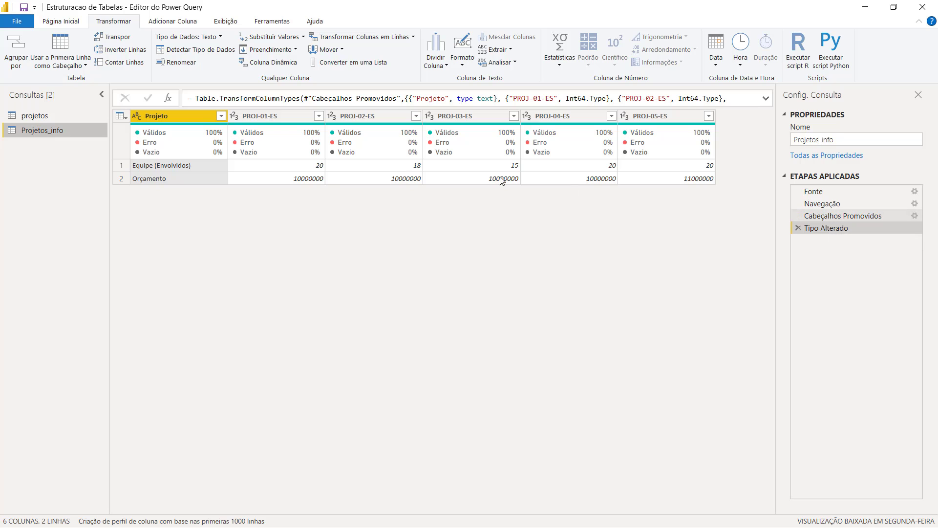
pyautogui.click(798, 228)
pyautogui.click(798, 216)
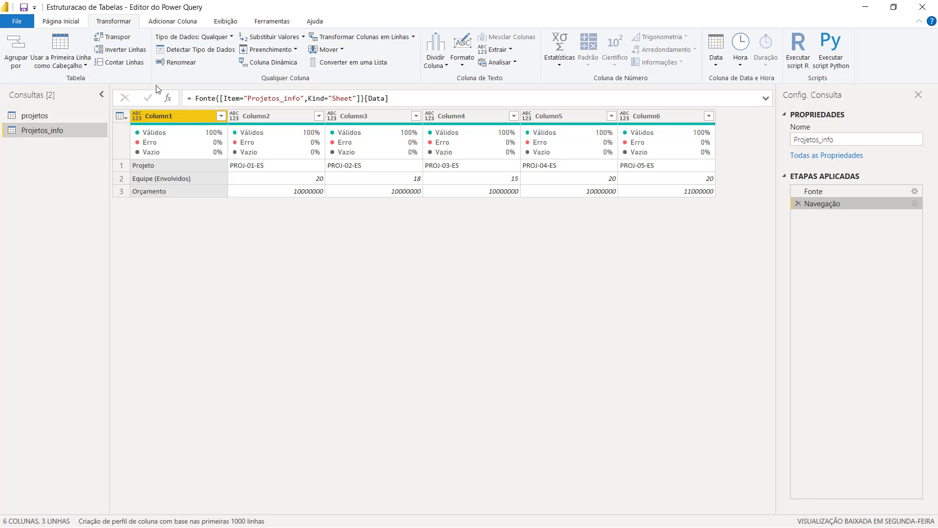
# Step: Transpose the Projetos_info table and compare it with the preceding Navegação step
pyautogui.click(113, 37)
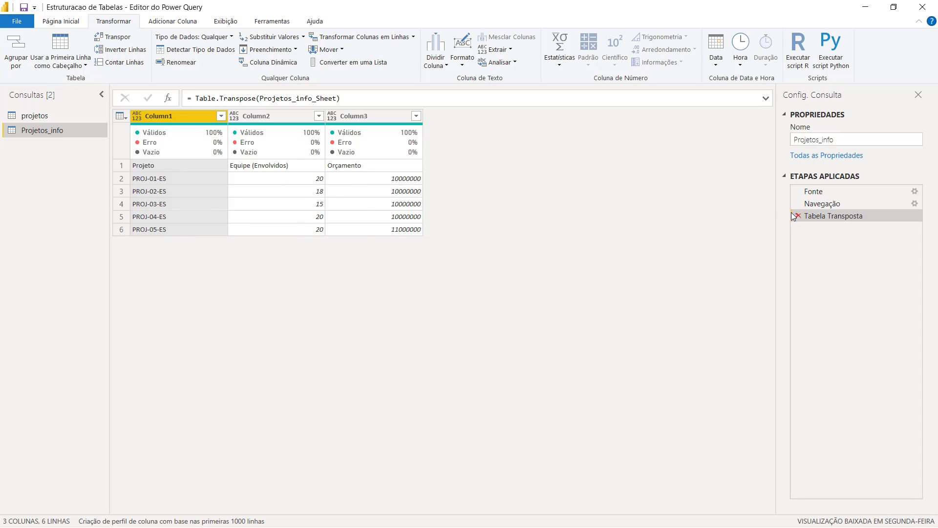
pyautogui.click(822, 204)
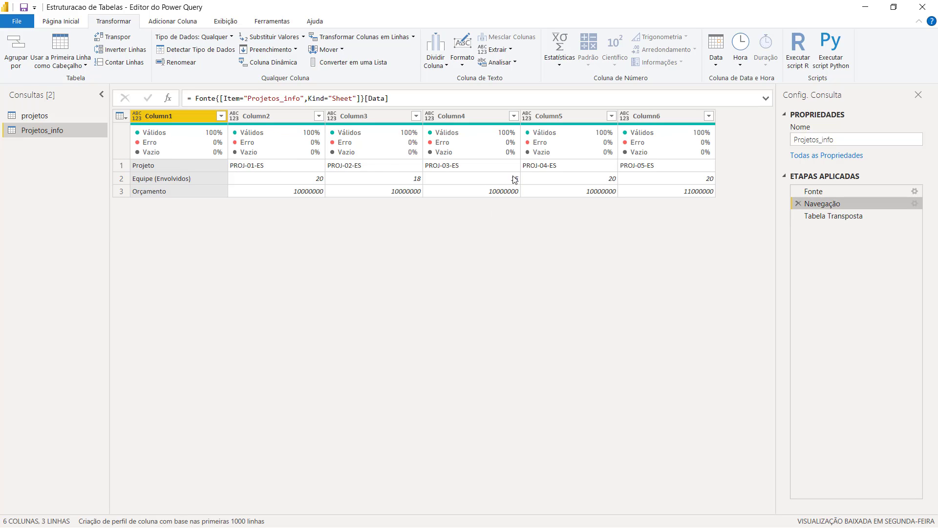
pyautogui.click(833, 215)
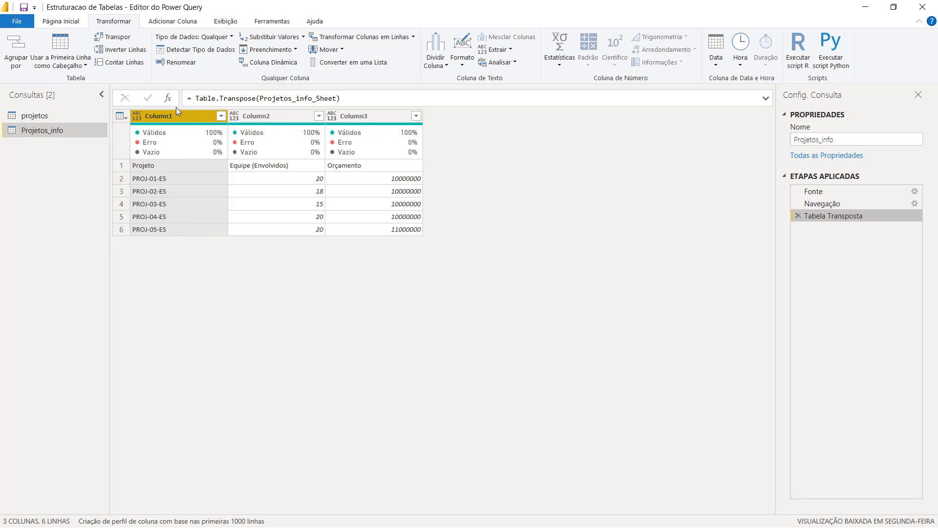
# Step: Promote the first row of the transposed Projetos_info table to headers, and apply the query changes while closing the editor
pyautogui.click(62, 43)
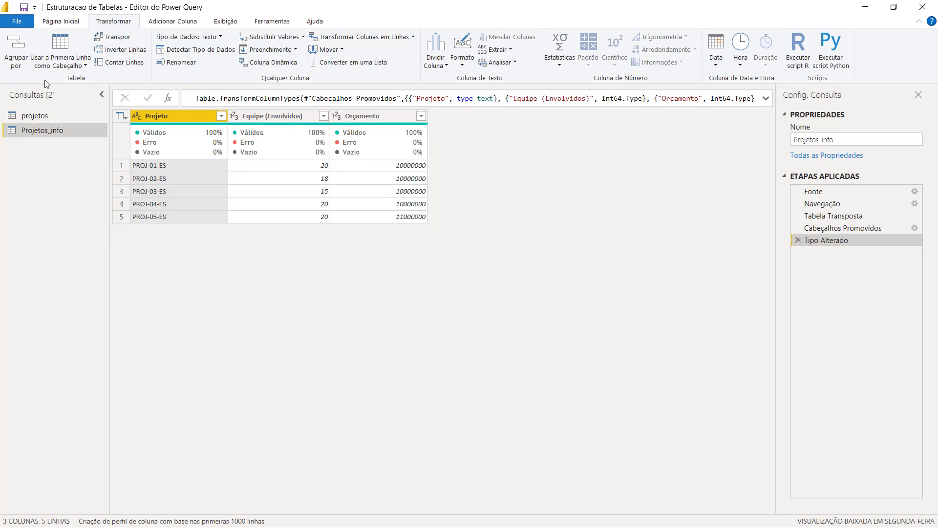
pyautogui.click(61, 21)
pyautogui.click(15, 43)
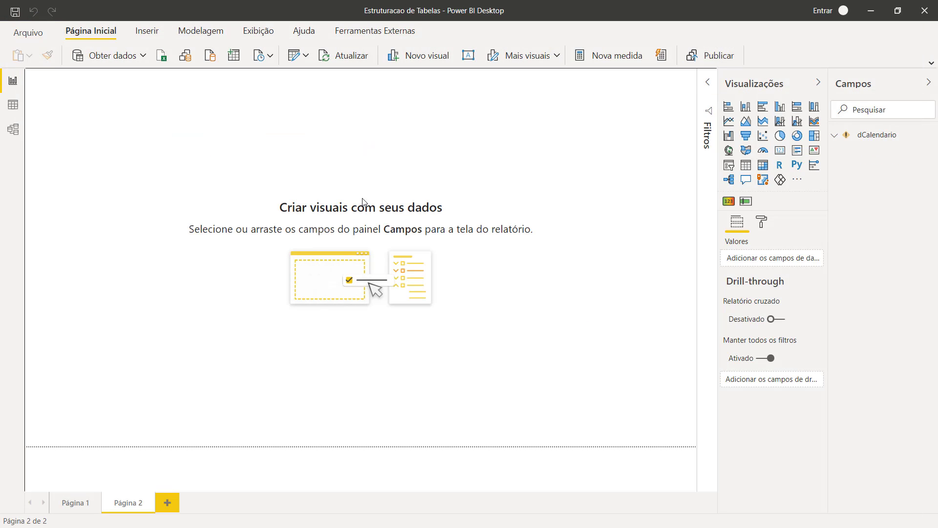
# Step: In the model diagram, relate Projeto in Projetos_info to Projetos in projetos, and arrange dCalendario and Projetos_info side by side above projetos
pyautogui.click(12, 129)
pyautogui.moveTo(224, 220); pyautogui.dragTo(519, 308)
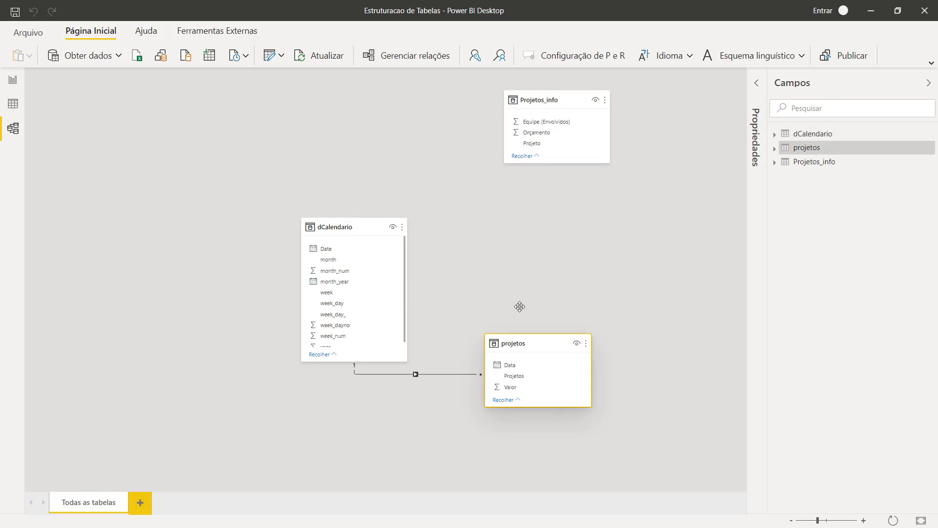
pyautogui.moveTo(540, 99); pyautogui.dragTo(538, 139)
pyautogui.moveTo(538, 182); pyautogui.dragTo(540, 381)
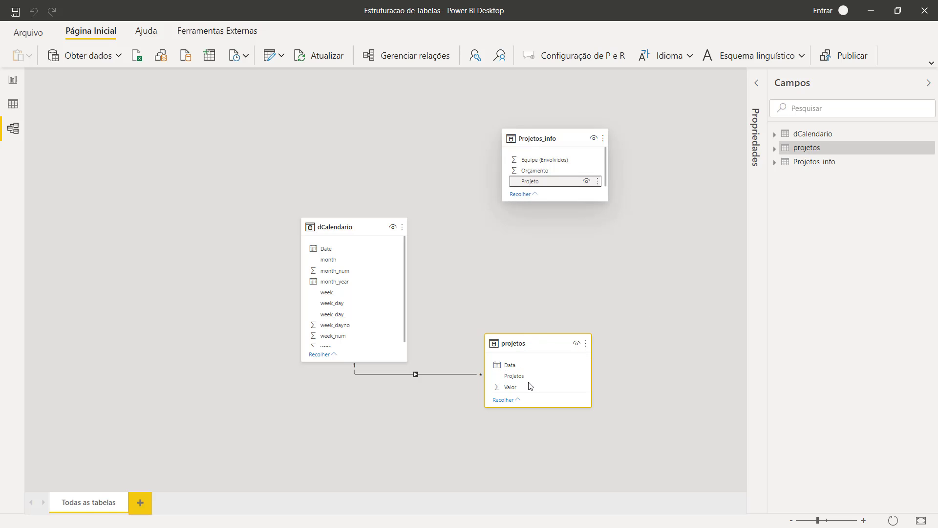
pyautogui.moveTo(363, 237); pyautogui.dragTo(358, 146)
pyautogui.moveTo(526, 345); pyautogui.dragTo(444, 373)
# Step: Review the loaded rows of the projetos and Projetos_info tables, and return to the model diagram
pyautogui.click(13, 103)
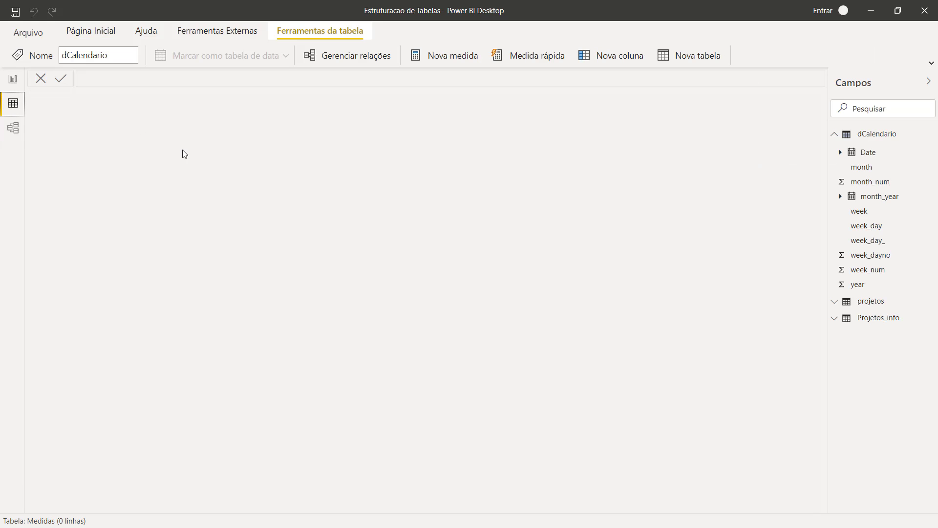
pyautogui.click(848, 136)
pyautogui.click(882, 153)
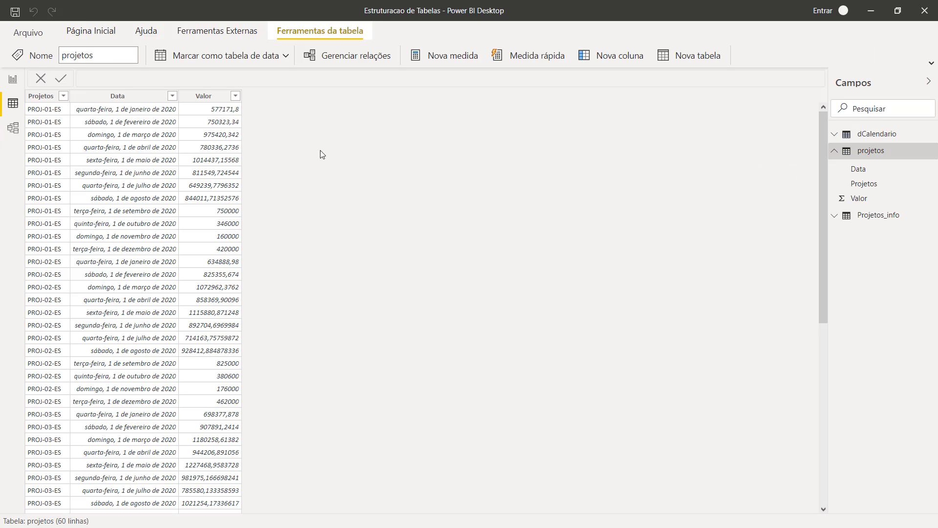
pyautogui.click(878, 215)
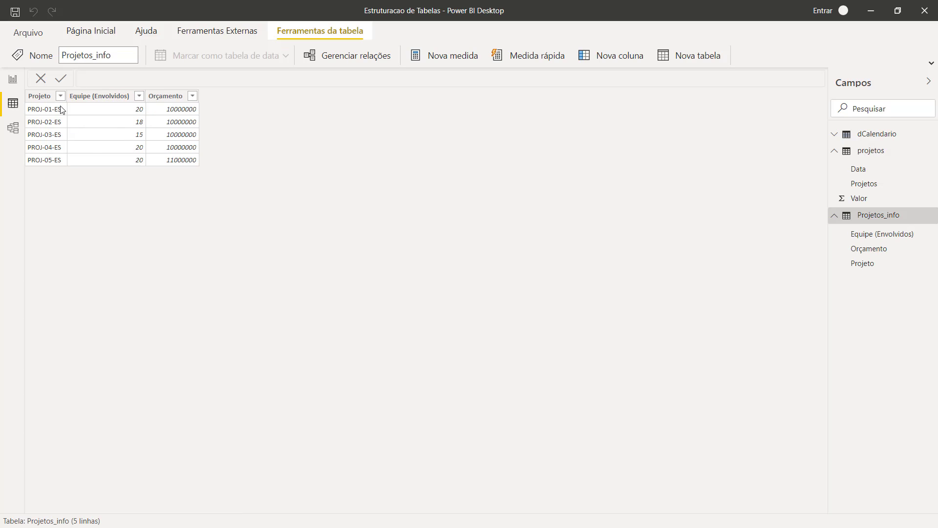
pyautogui.click(13, 128)
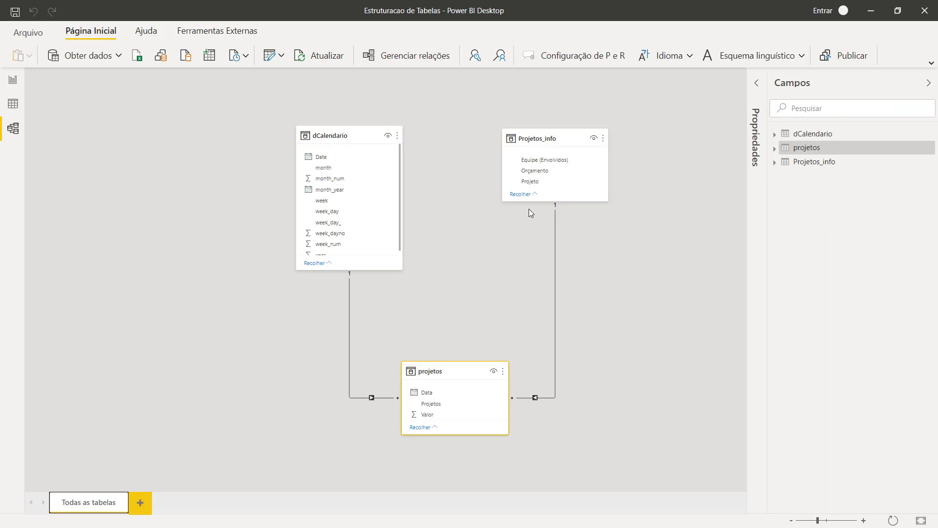